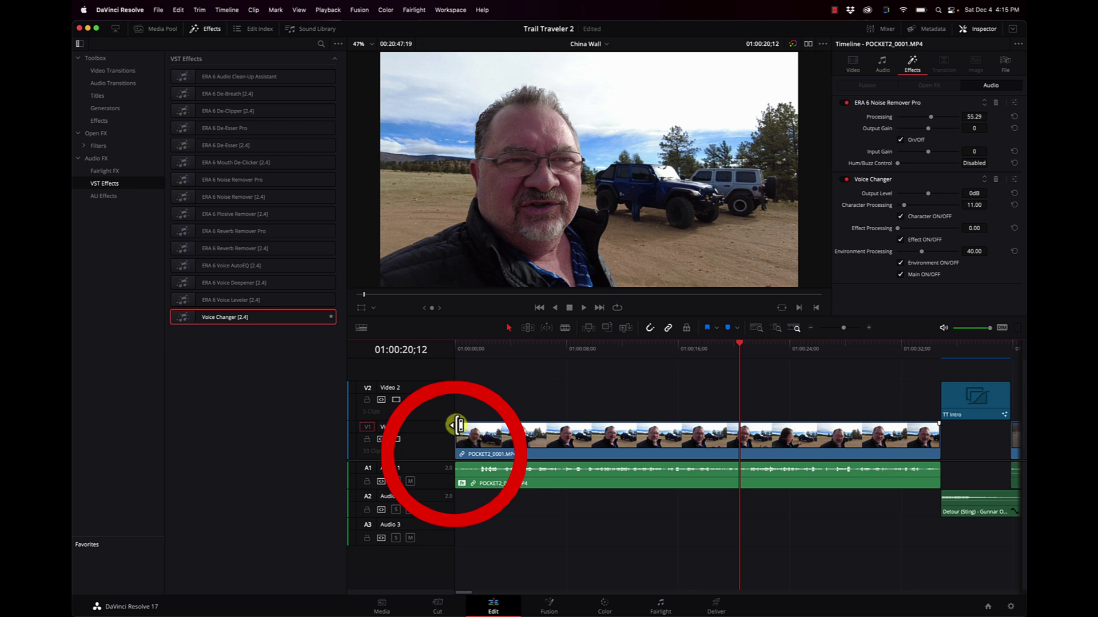
Add fade-ins to the starts of the A1 and V1 clips, the video fade about 1;15, and preview them.
left_click(452, 465)
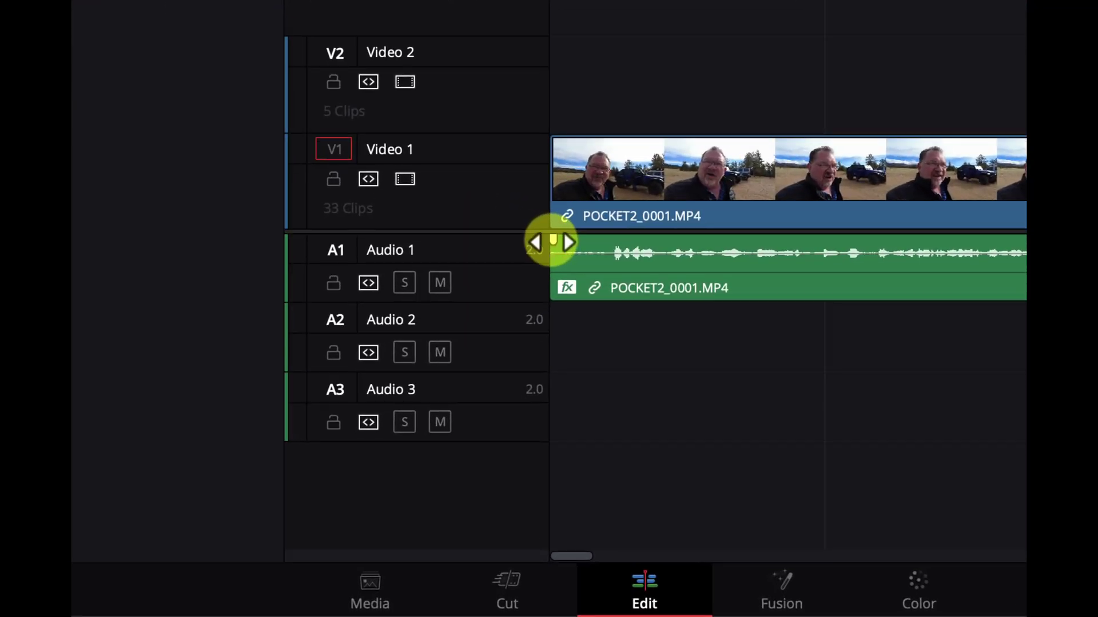
left_click_drag(552, 242, 586, 247)
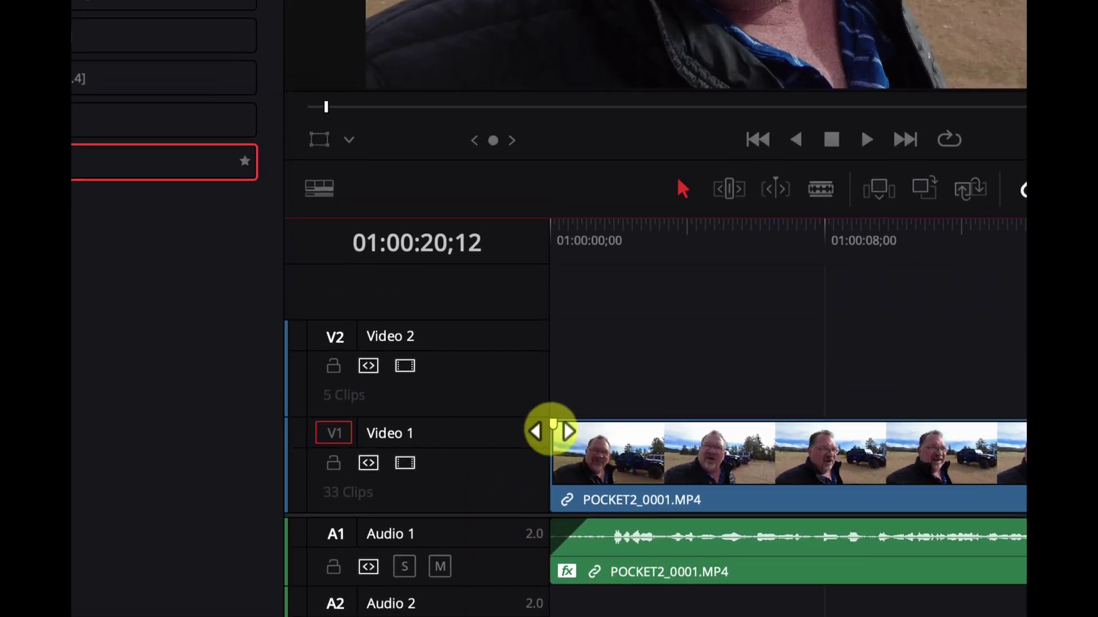
left_click_drag(555, 198, 595, 204)
left_click_drag(594, 450, 603, 456)
left_click_drag(569, 281, 538, 266)
key("space")
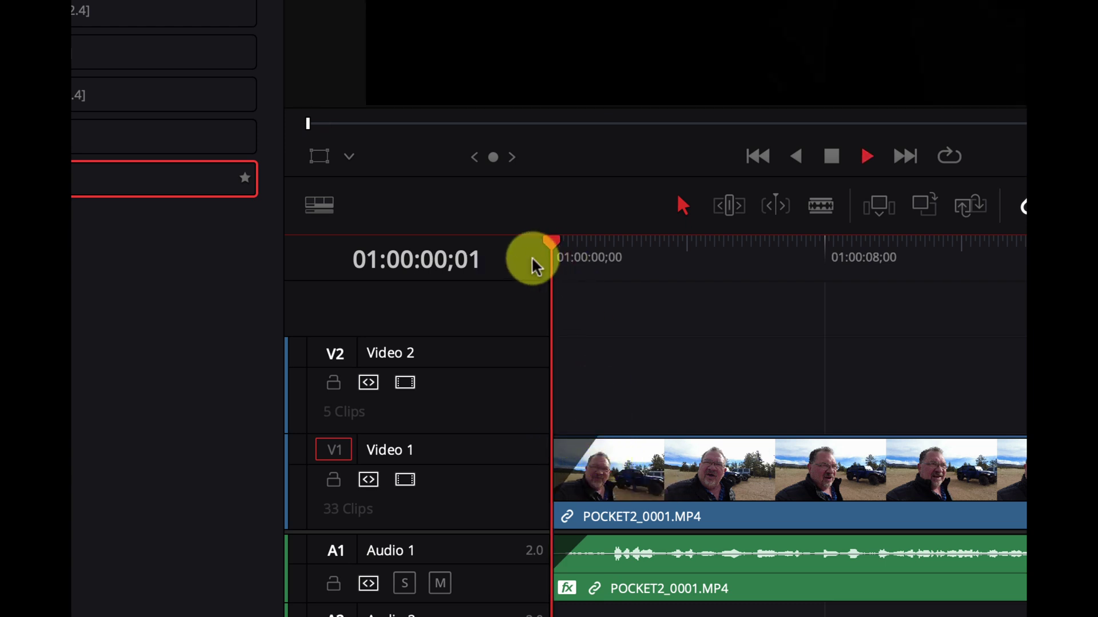
key("space")
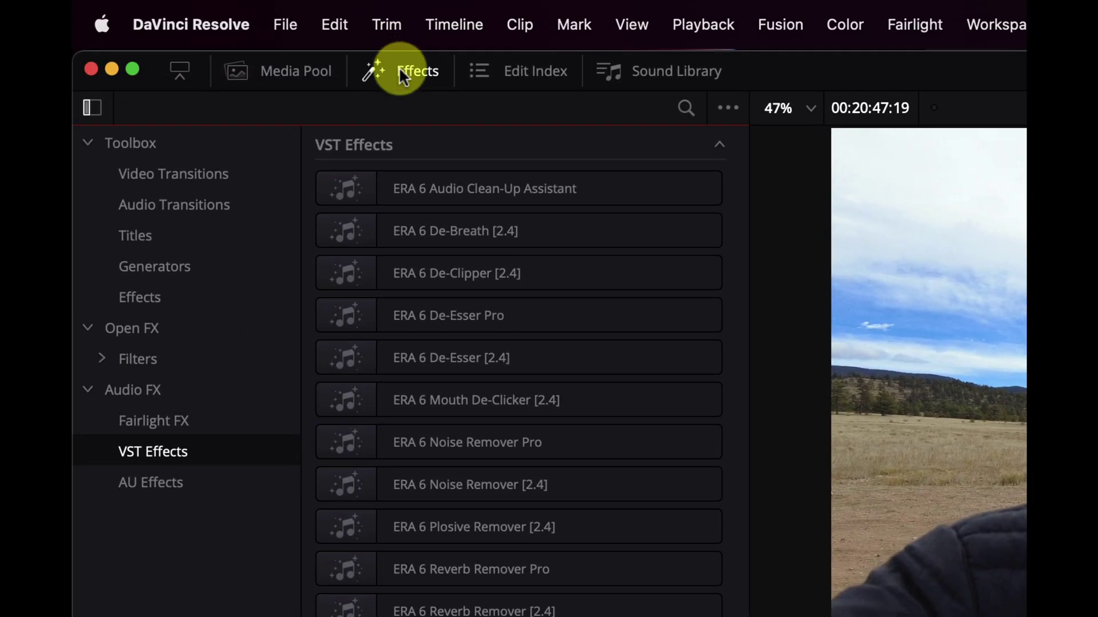
Hide the effects library and set the audio track height to its minimum in Timeline View Options.
left_click(399, 72)
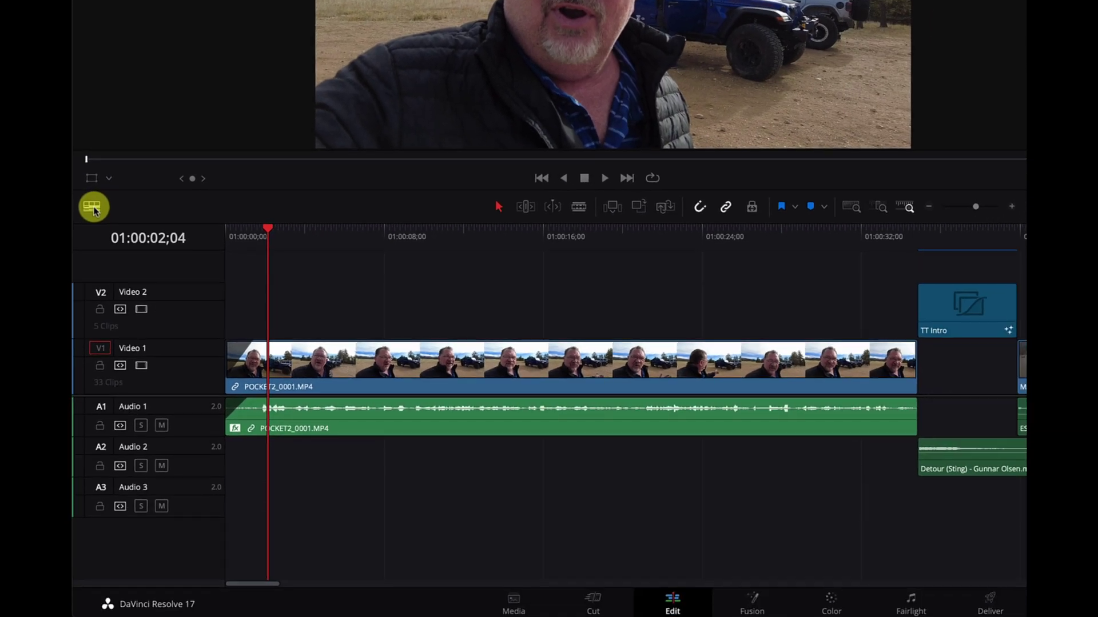
left_click(91, 205)
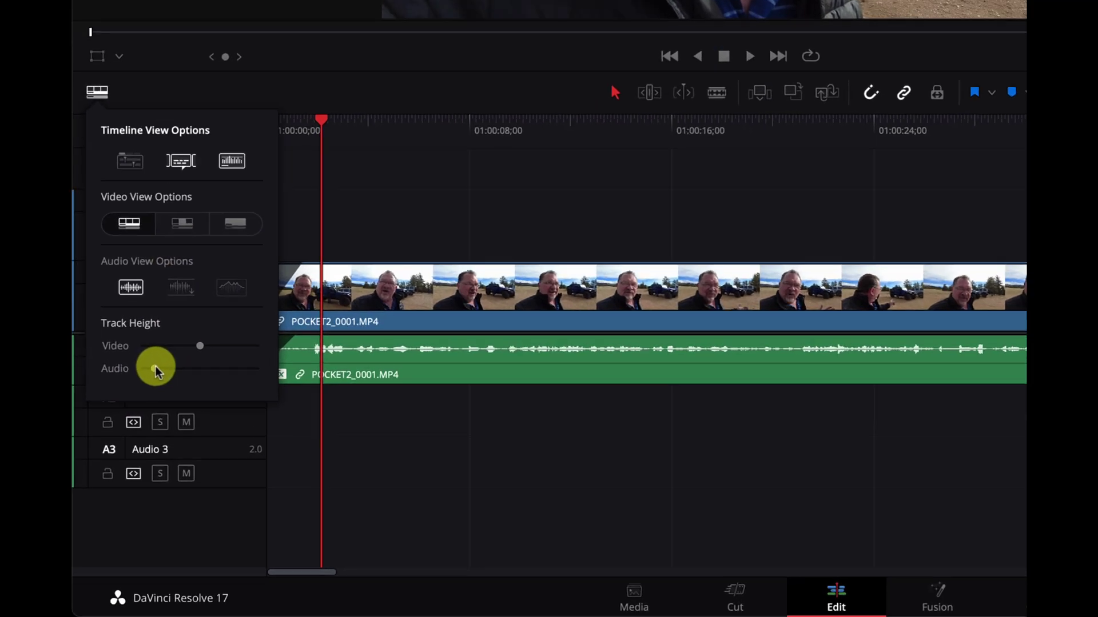
left_click_drag(155, 369, 143, 369)
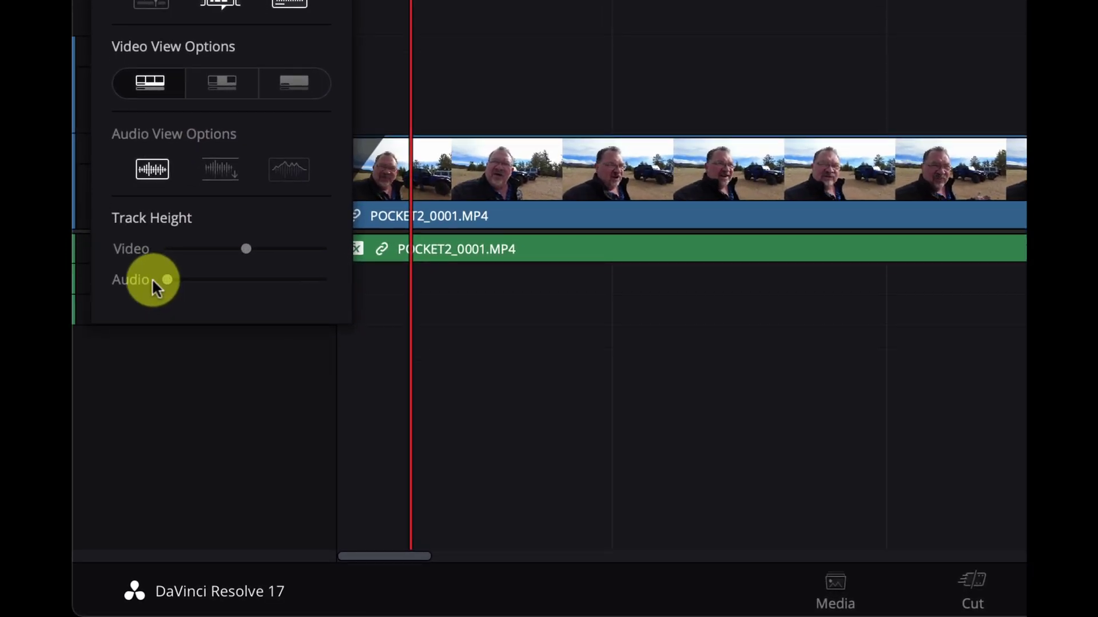
left_click(466, 33)
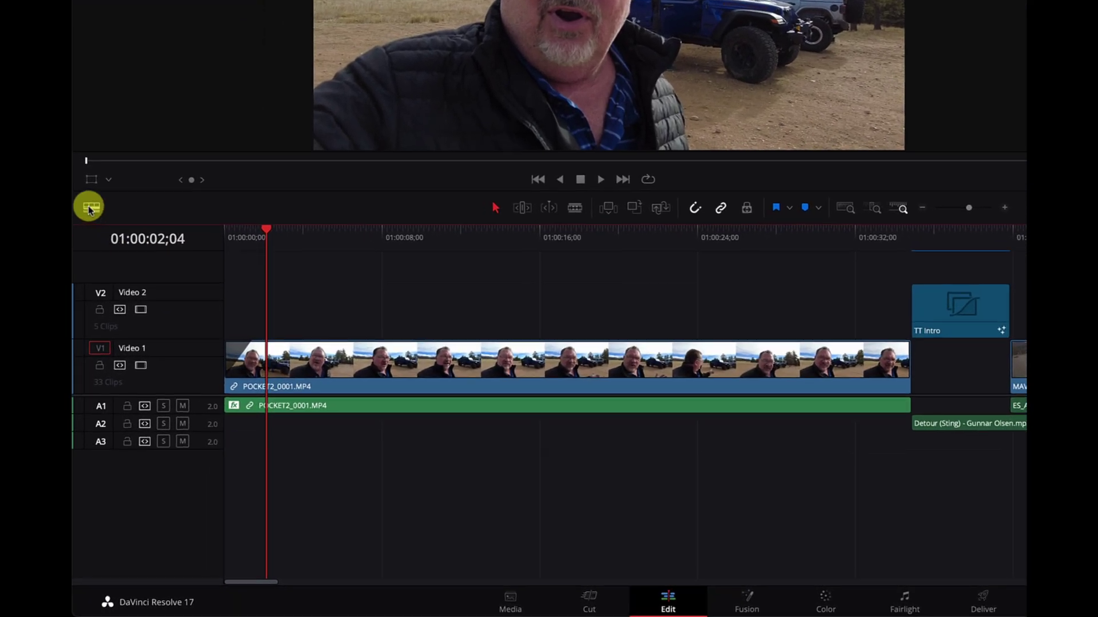
Raise the audio track height to show waveforms, then shorten the Audio 1 fade-in to about 1;00.
left_click(89, 208)
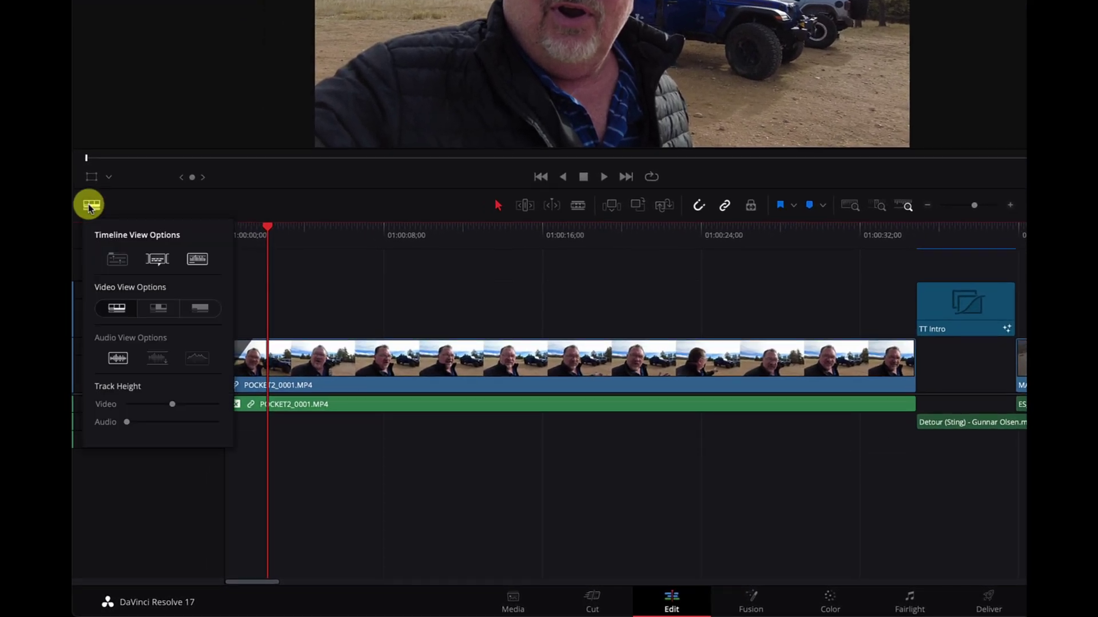
left_click(128, 424)
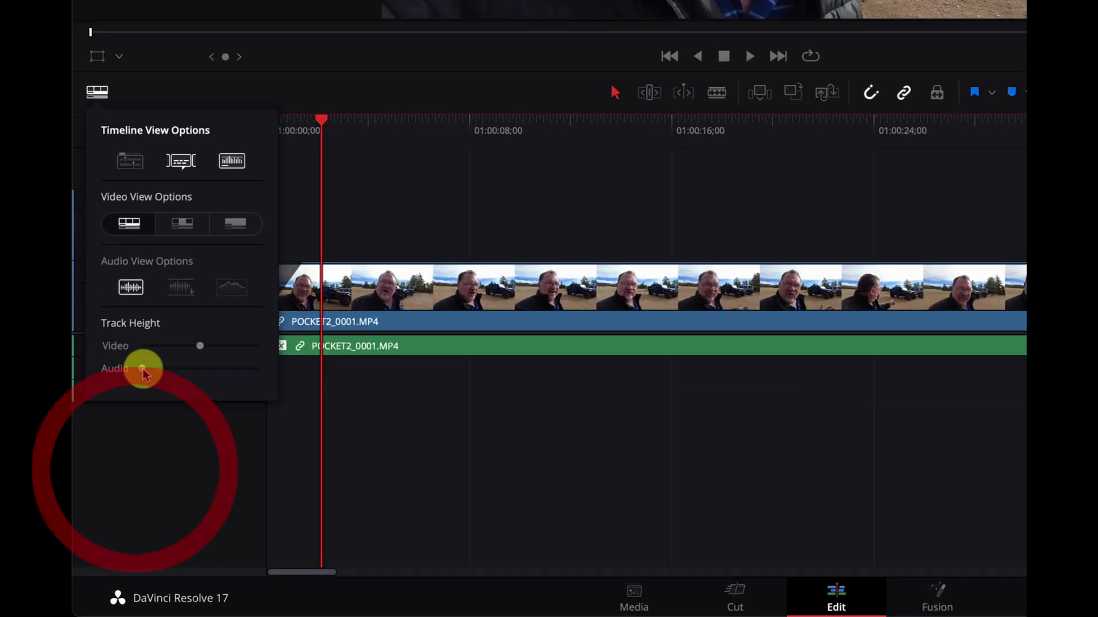
left_click_drag(143, 370, 149, 369)
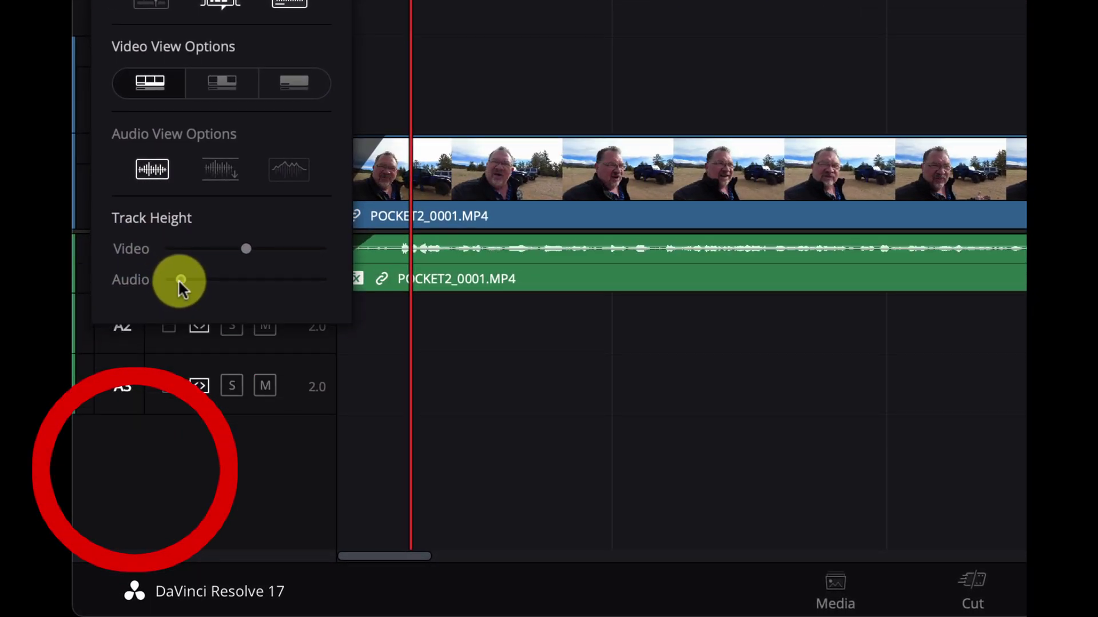
left_click(715, 296)
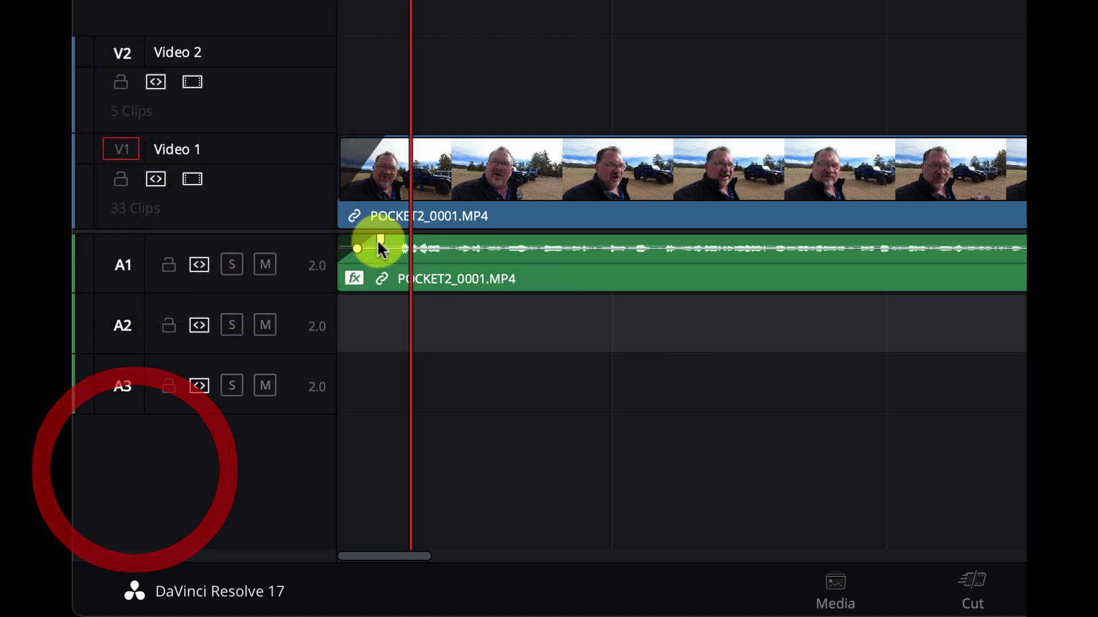
left_click_drag(380, 240, 409, 245)
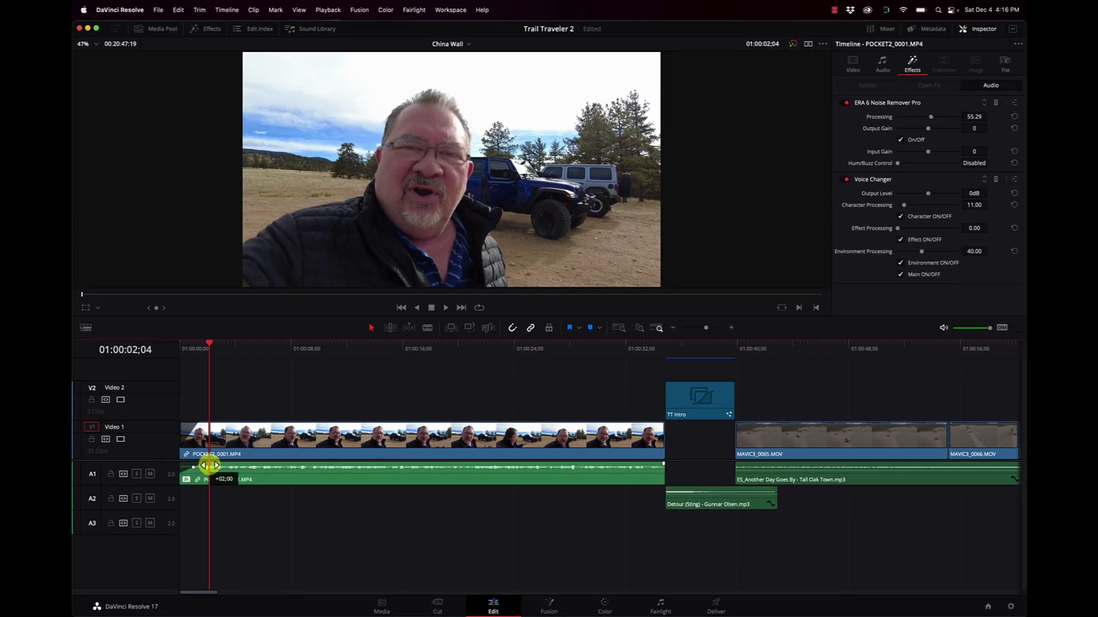
mouse_move(209, 466)
left_mouse_down()
mouse_move(186, 465)
mouse_move(207, 463)
mouse_move(196, 463)
left_mouse_up()
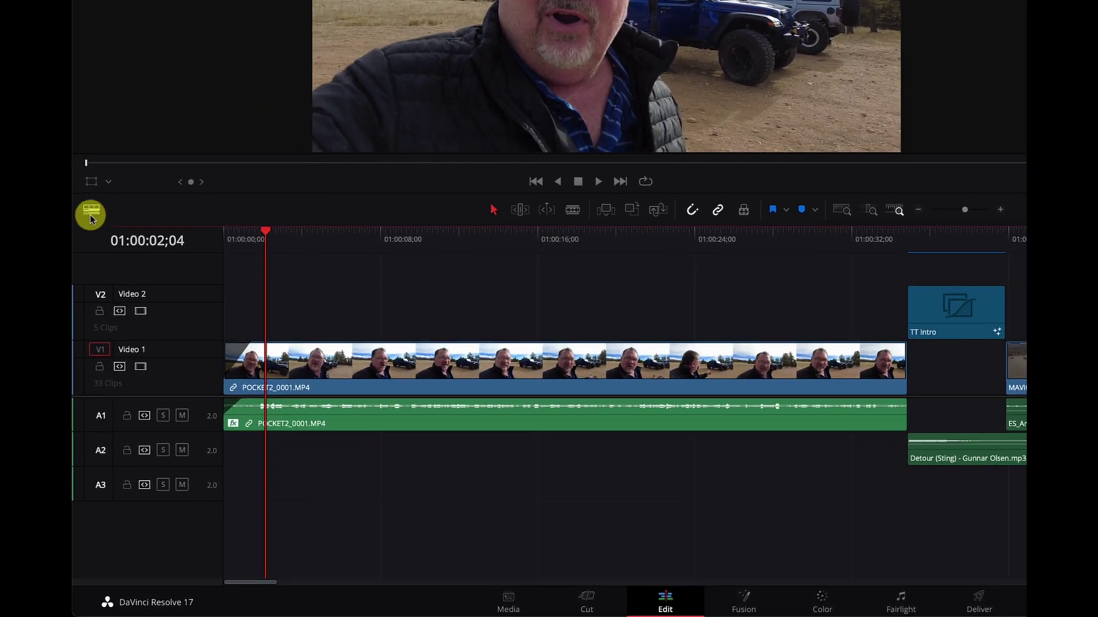
Raise the audio track height further so the POCKET2_0001 waveform and fade ramp show clearly.
left_click(86, 328)
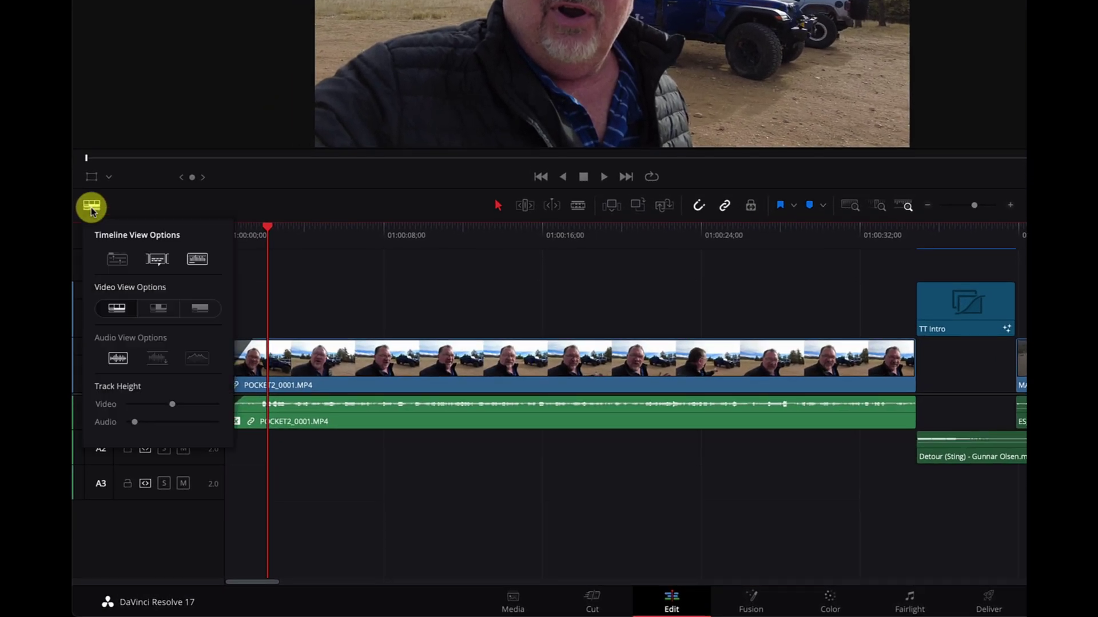
left_click_drag(135, 422, 159, 423)
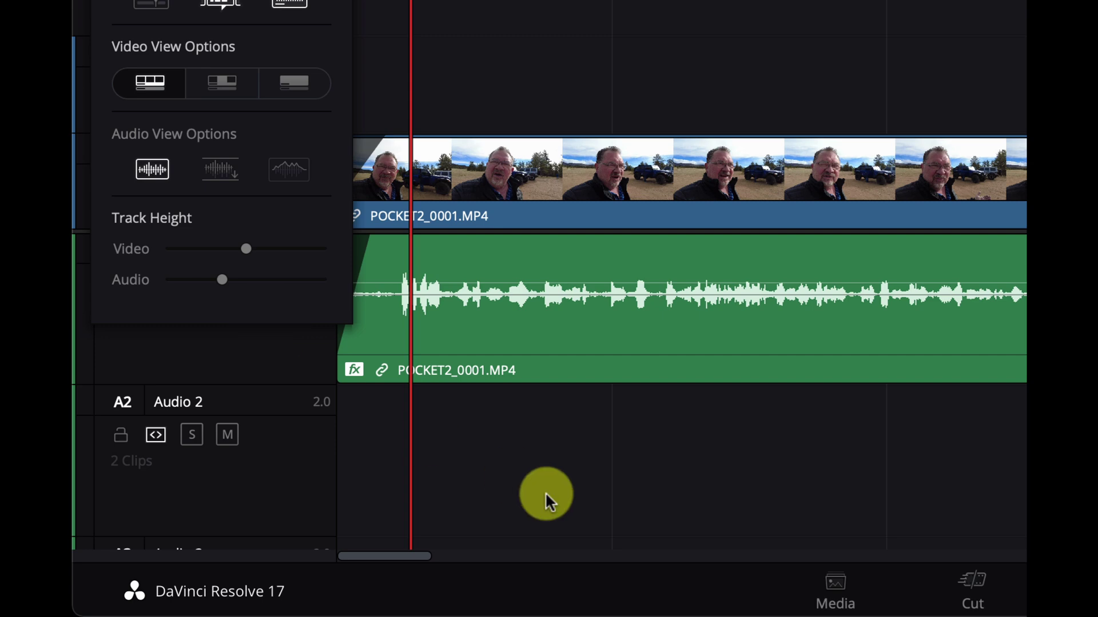
left_click(546, 496)
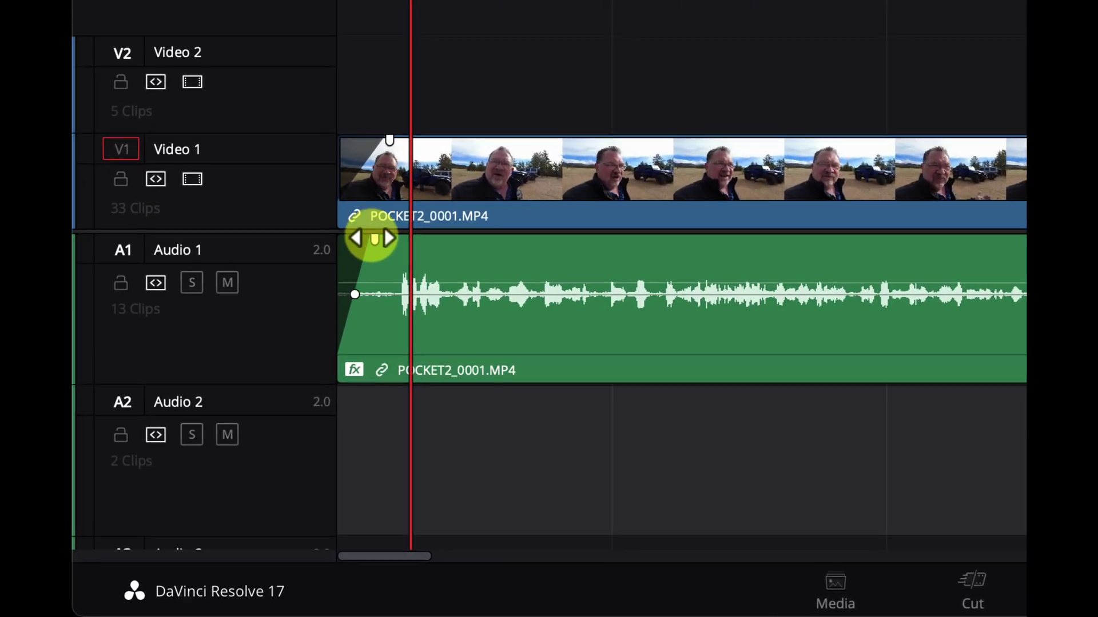
left_click_drag(194, 463, 157, 463)
left_click_drag(283, 239, 286, 240)
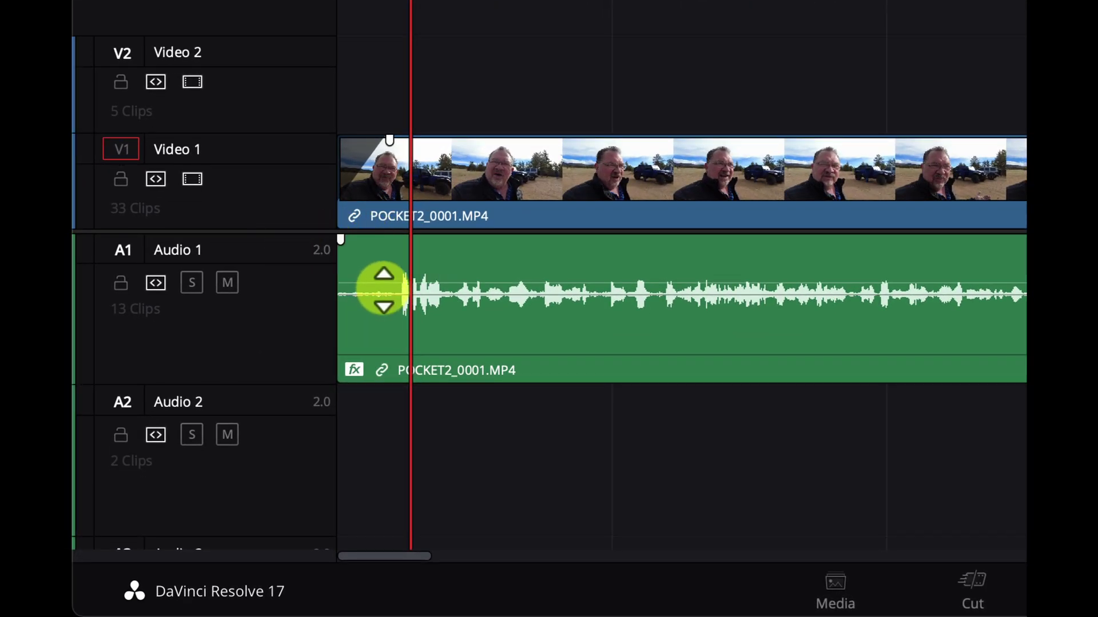
left_click_drag(386, 293, 392, 267)
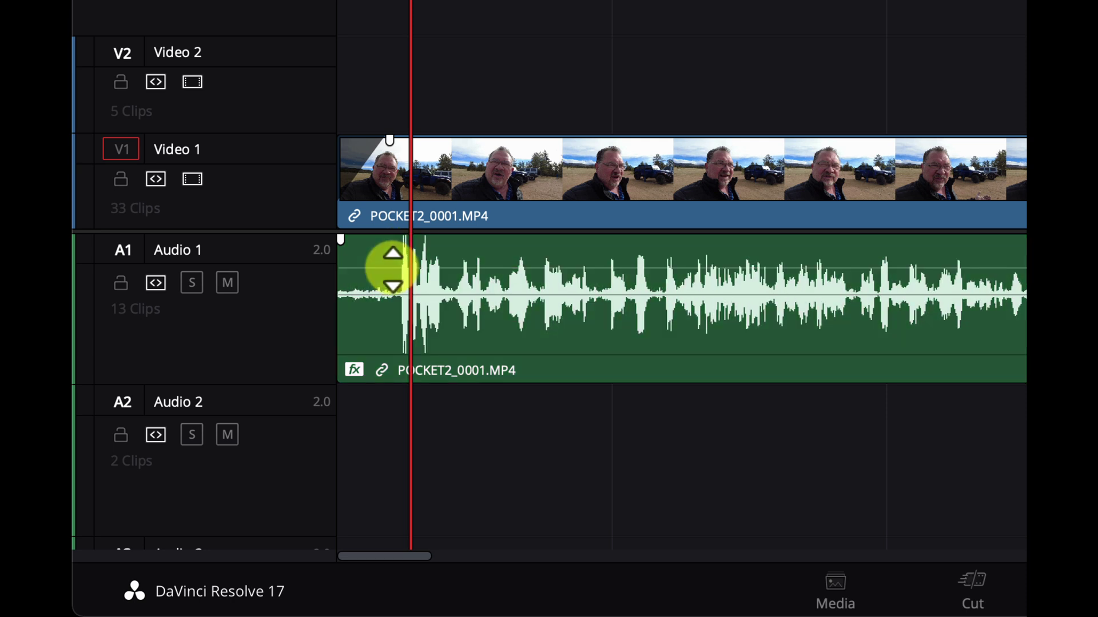
key("ctrl+z")
left_click(496, 341)
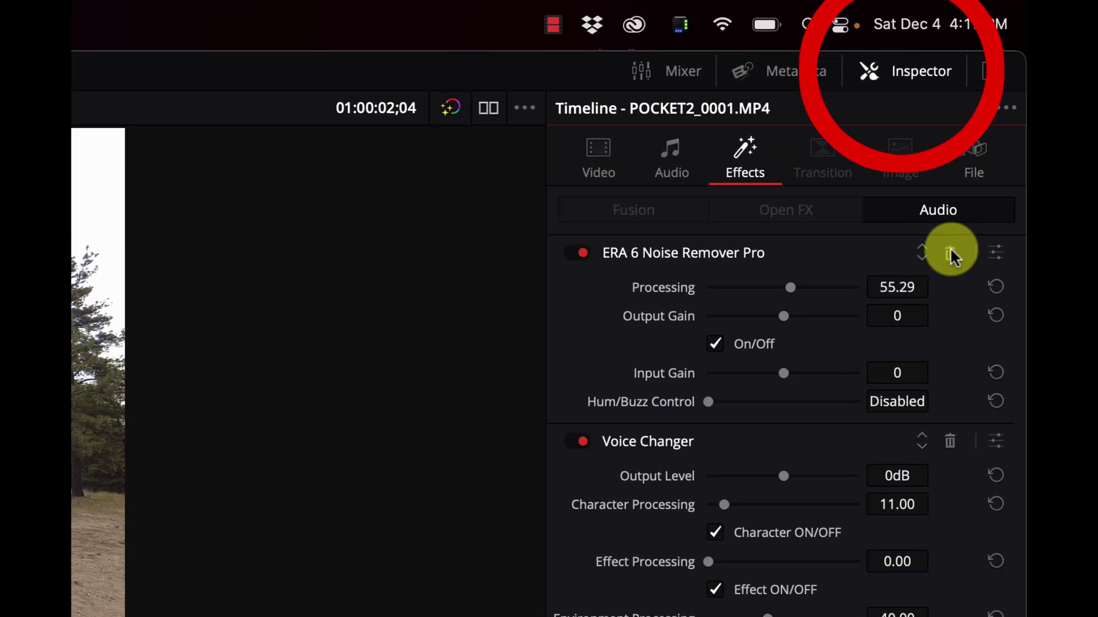
Delete the ERA 6 Noise Remover Pro and Voice Changer effects from the clip.
left_click(949, 250)
left_click(949, 250)
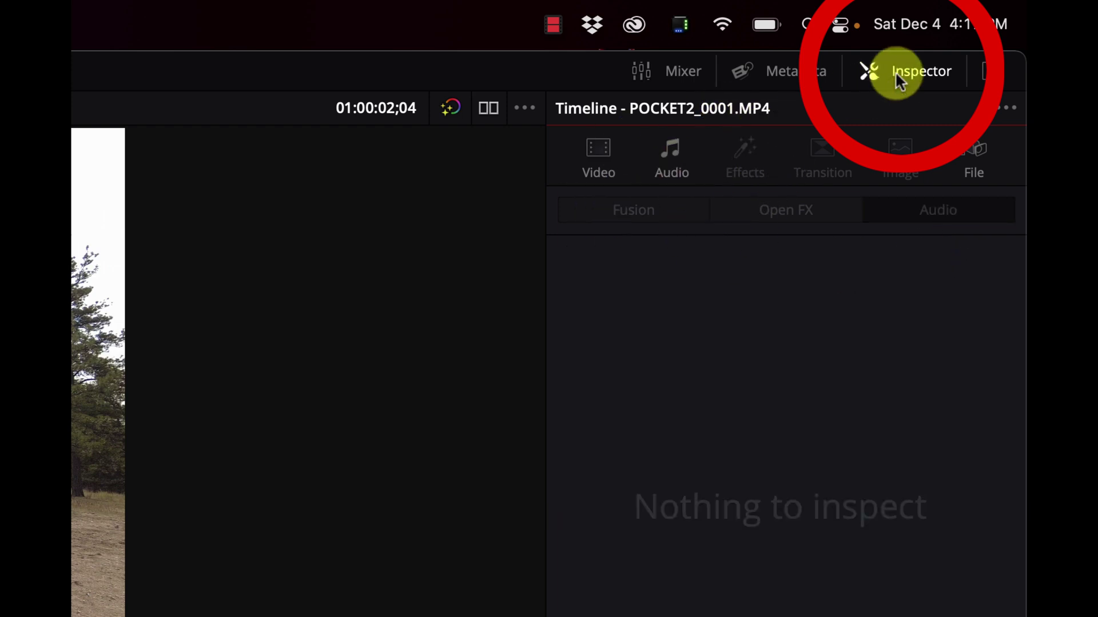
left_click(605, 155)
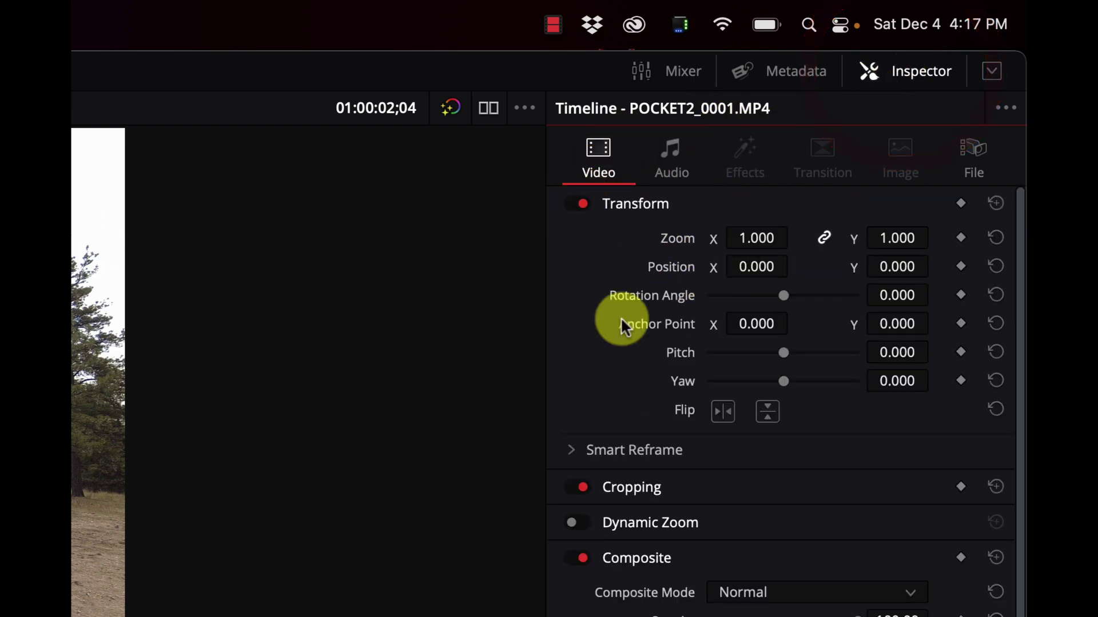
Set the clip's volume to 7.20 in the Inspector's Audio properties.
left_click(673, 166)
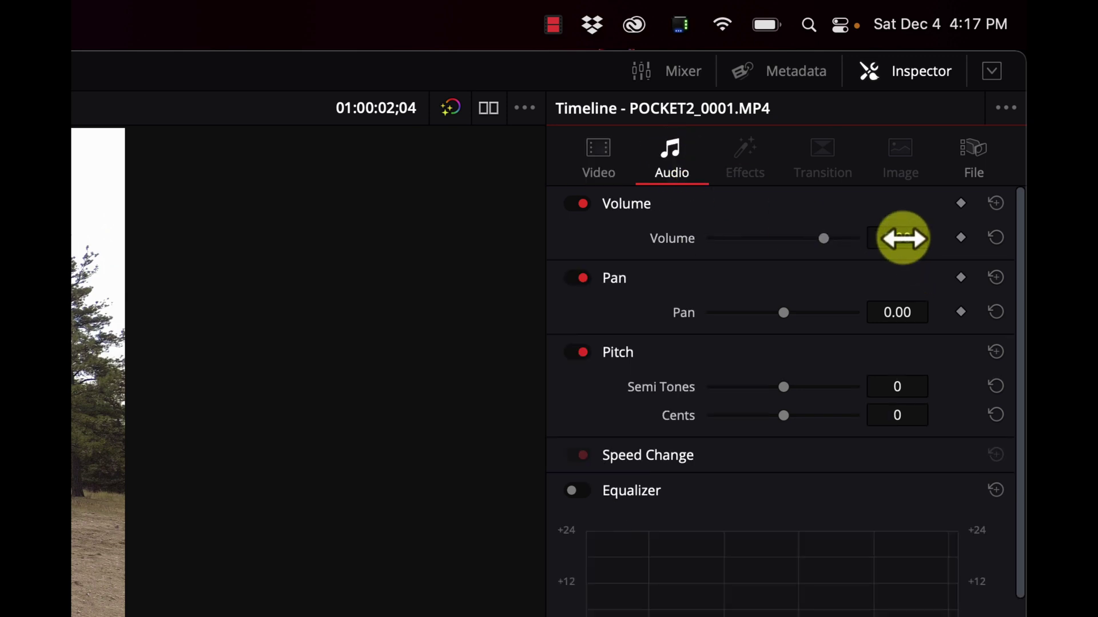
left_click_drag(897, 238, 881, 269)
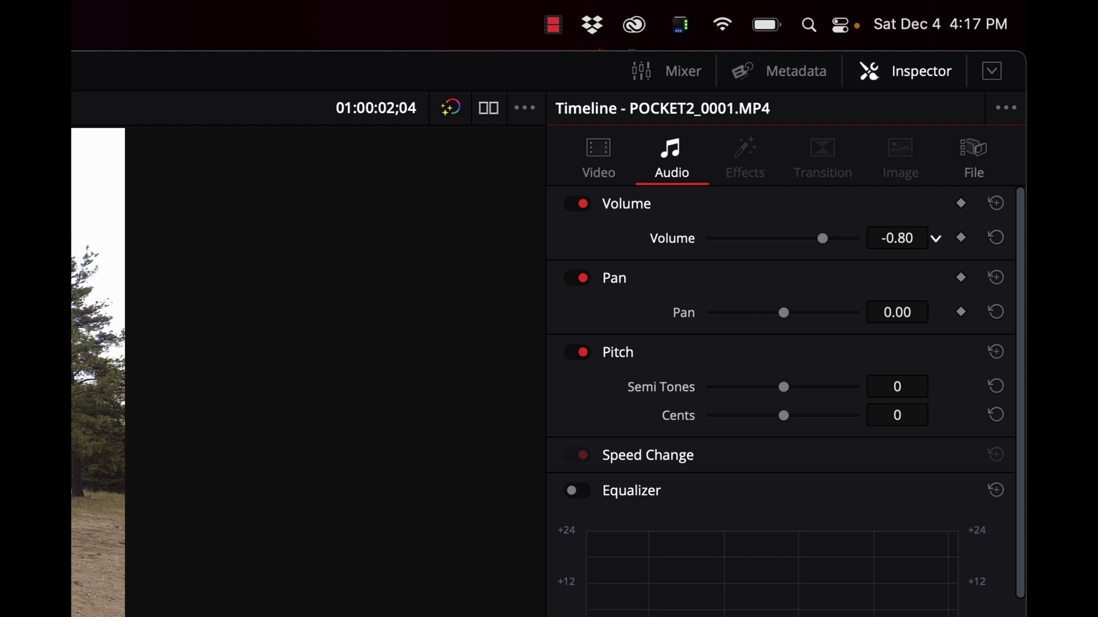
left_click(676, 73)
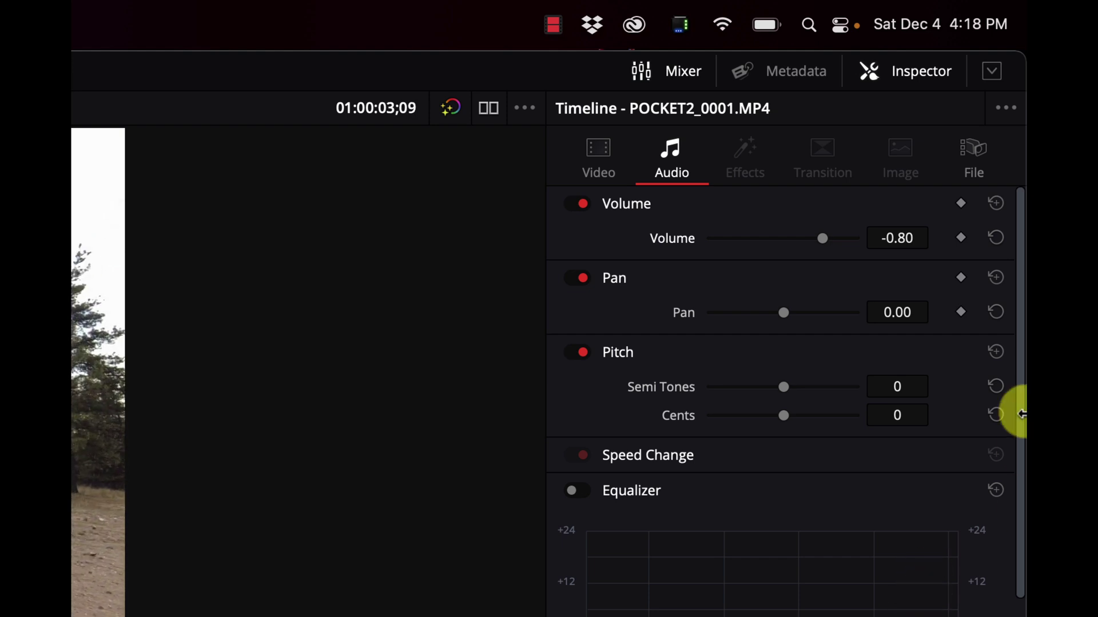
left_click_drag(900, 236, 939, 238)
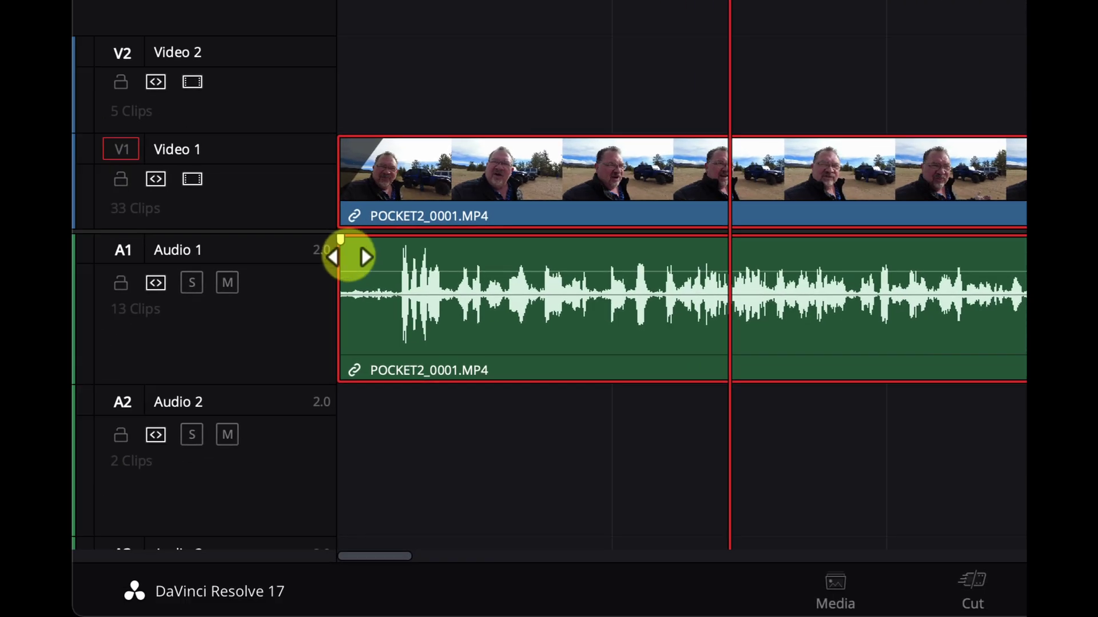
Add a fade-in of about 1;21 to the start of the Audio 1 clip and preview it.
left_click(342, 245)
left_click_drag(341, 246, 304, 253)
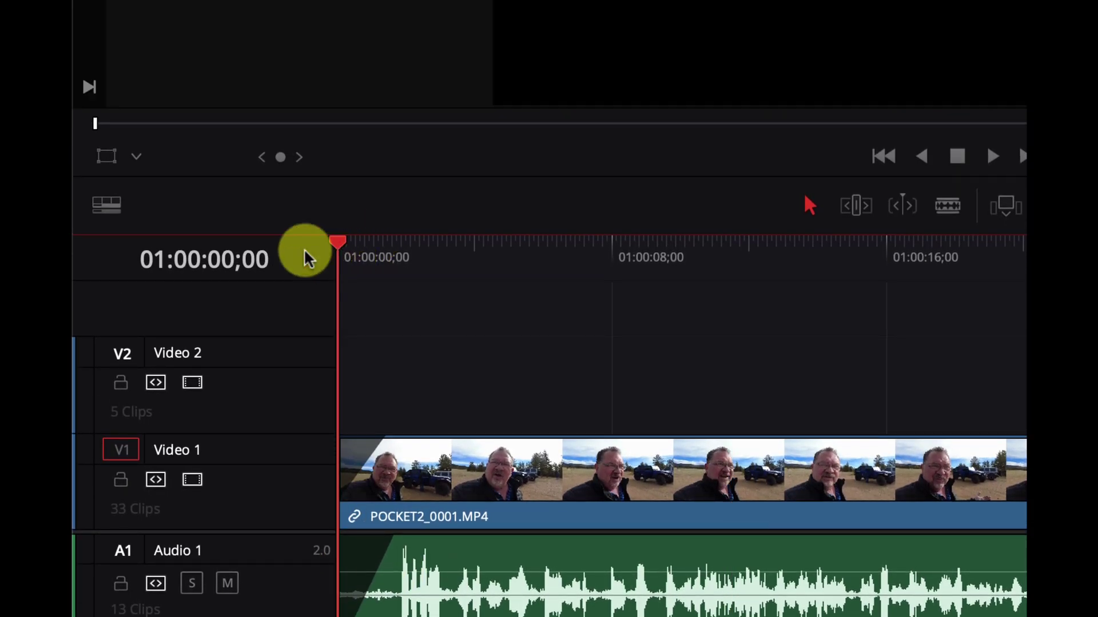
key("space")
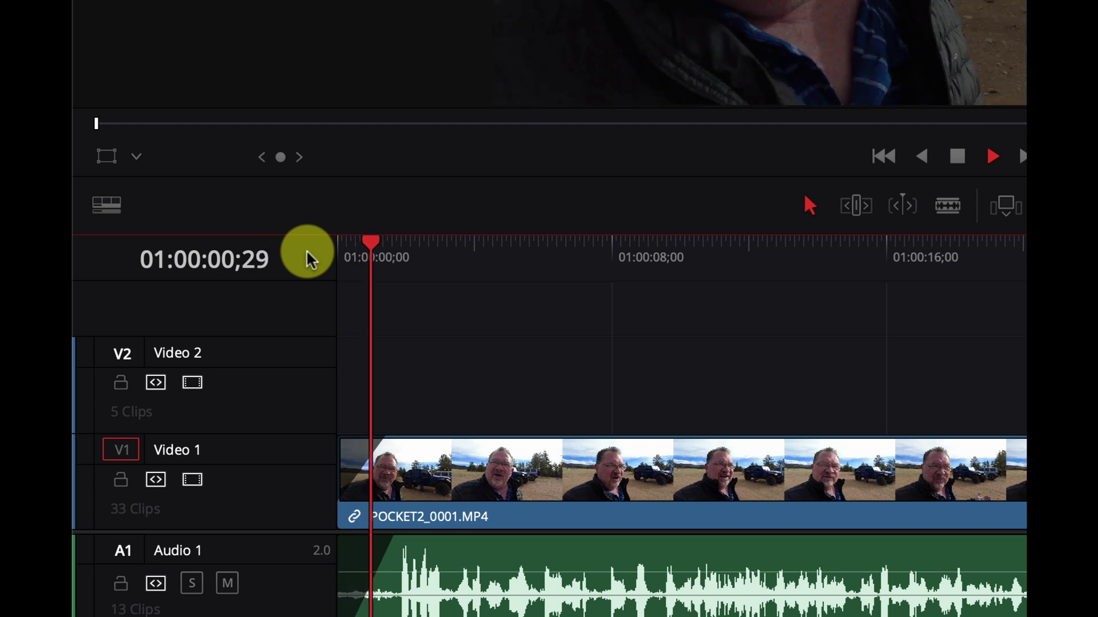
key("space")
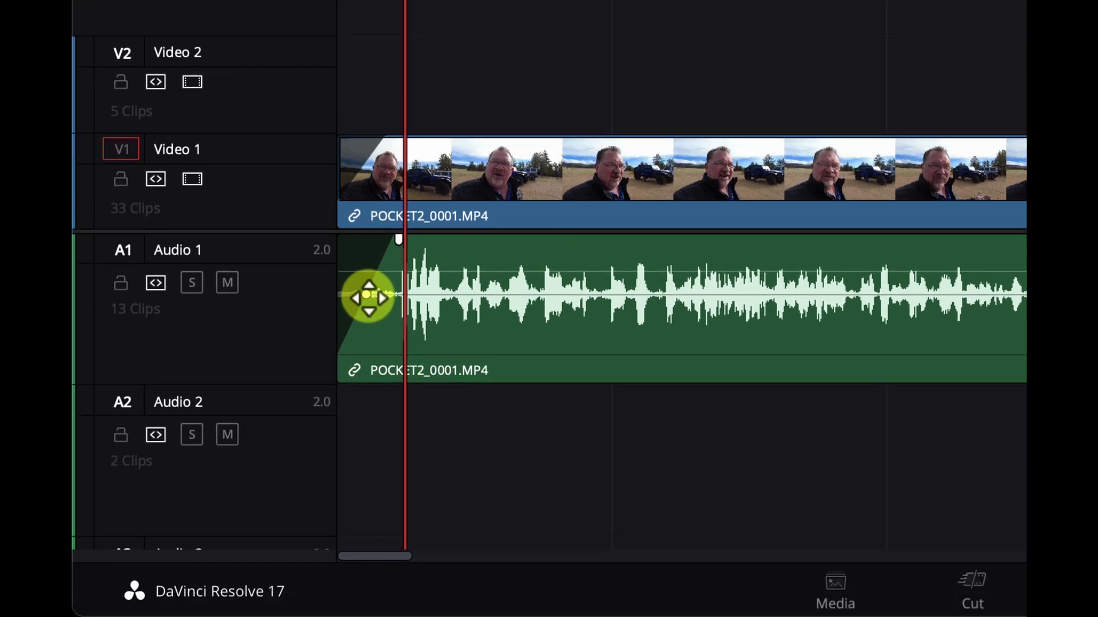
Bend the audio fade-in into a shallow curve and play the timeline from the start.
mouse_move(366, 297)
left_mouse_down()
mouse_move(394, 306)
mouse_move(385, 299)
left_mouse_up()
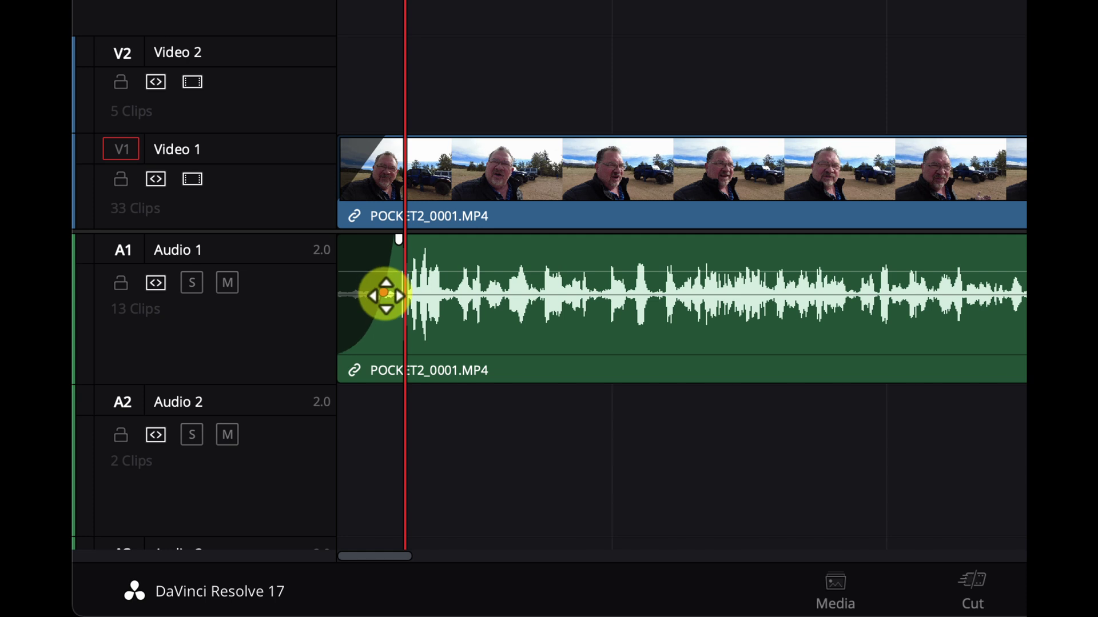
left_click_drag(389, 292, 375, 293)
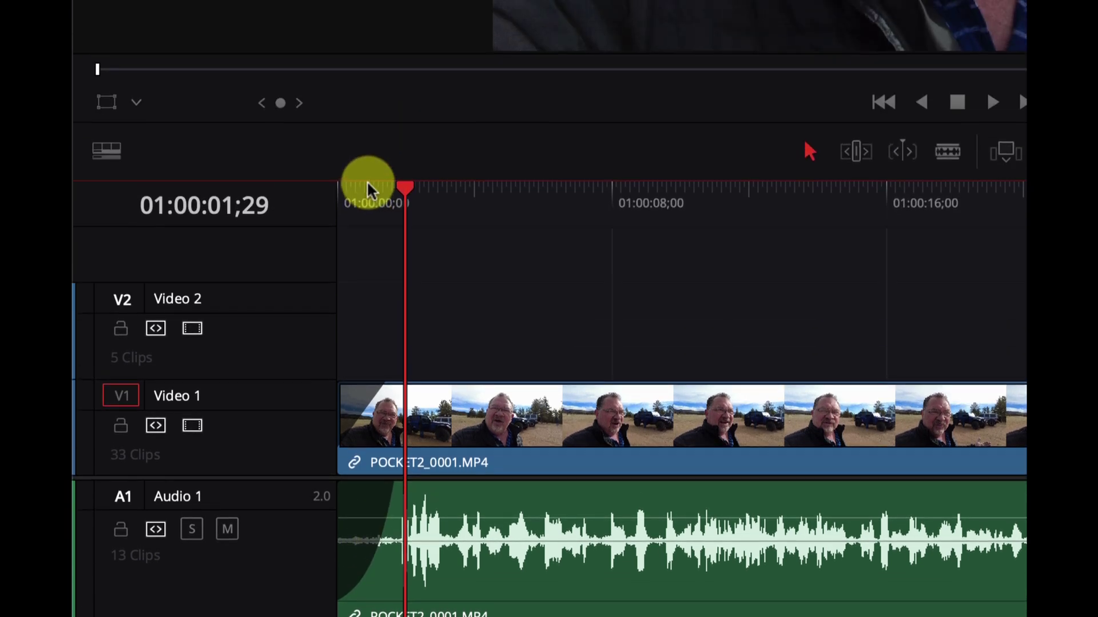
left_click(353, 269)
key("space")
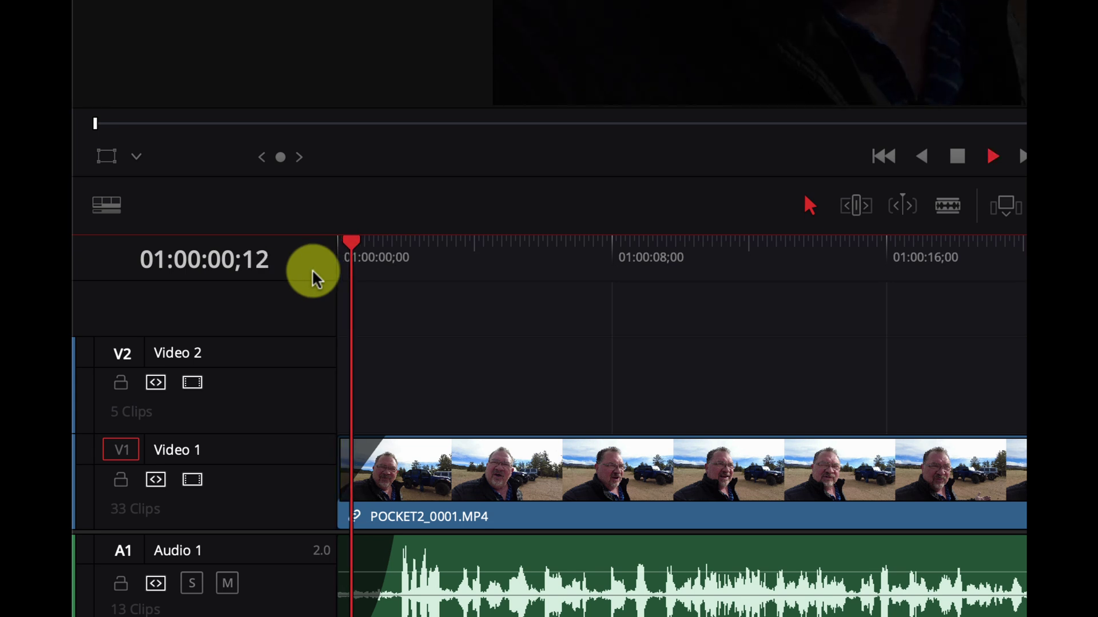